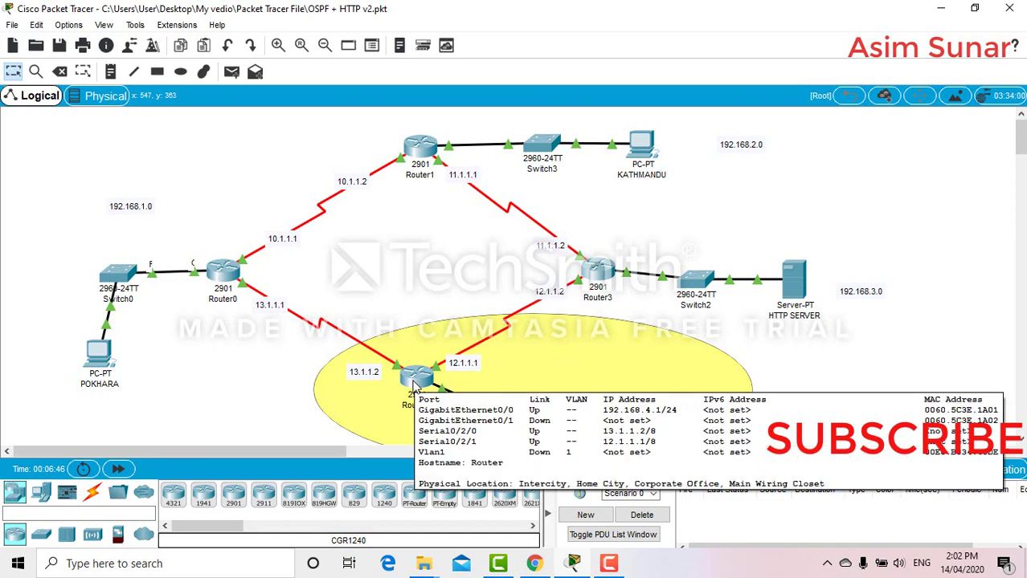
# Step: Switch Router2's console to privileged mode with 'en', then close Router2's window
pyautogui.click(413, 389)
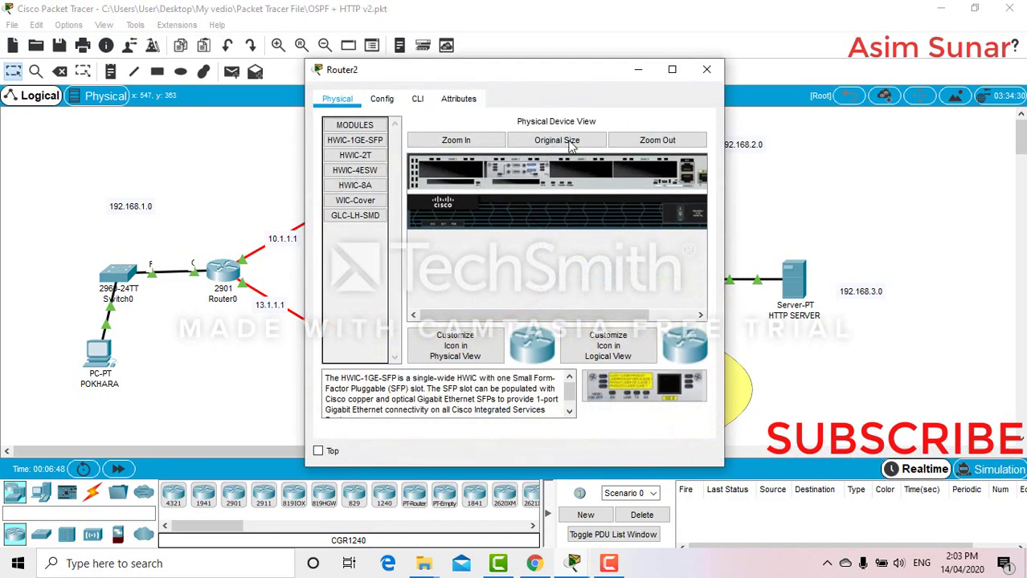
pyautogui.moveTo(507, 76); pyautogui.dragTo(887, 80)
pyautogui.click(800, 104)
pyautogui.press('Return')
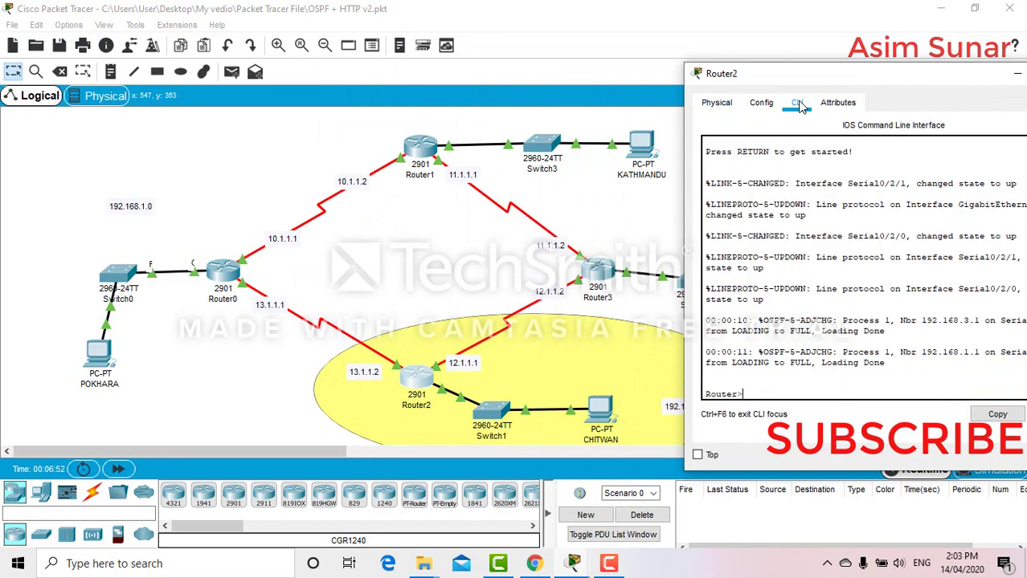
pyautogui.write('en')
pyautogui.press('Return')
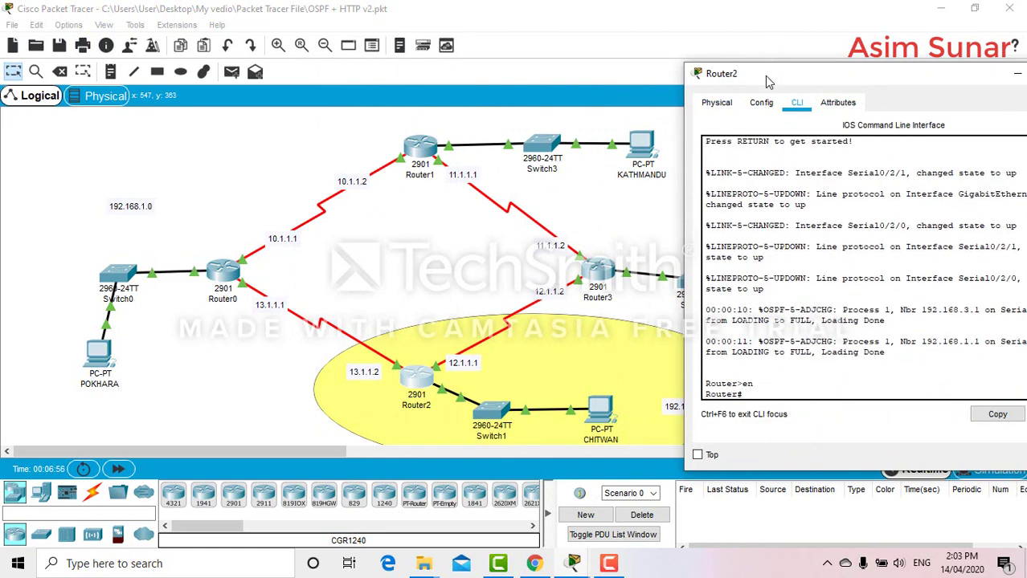
pyautogui.moveTo(753, 75); pyautogui.dragTo(673, 73)
pyautogui.moveTo(802, 79); pyautogui.dragTo(645, 74)
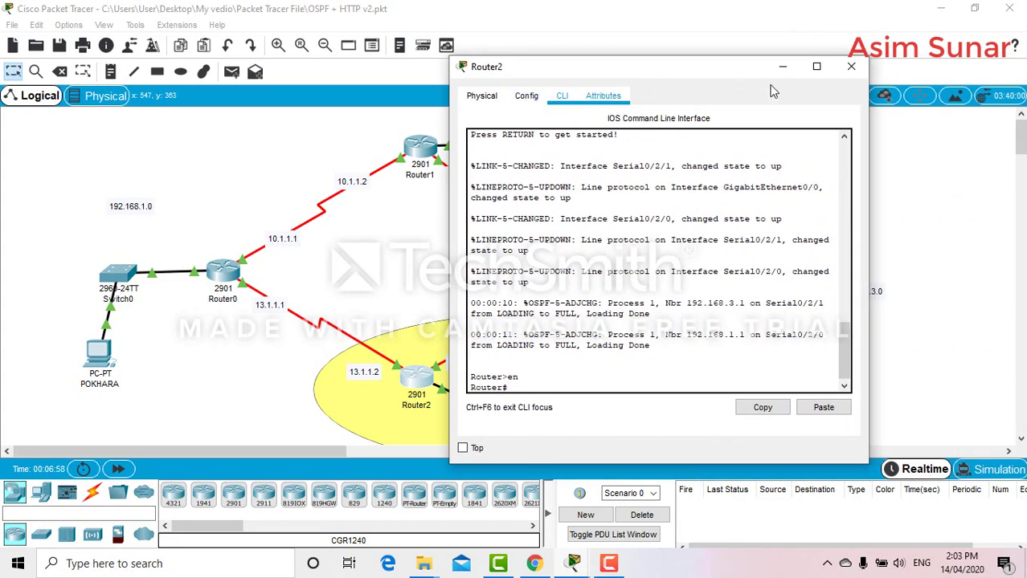
pyautogui.click(850, 67)
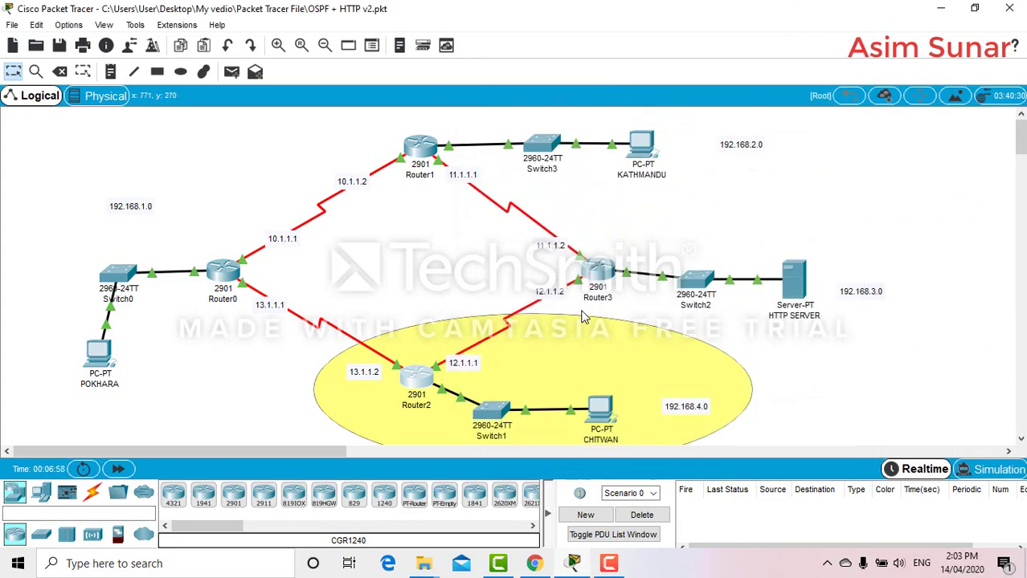
# Step: From CHITWAN's Command Prompt, ping 192.168.1.1
pyautogui.click(600, 411)
pyautogui.moveTo(555, 72); pyautogui.dragTo(710, 86)
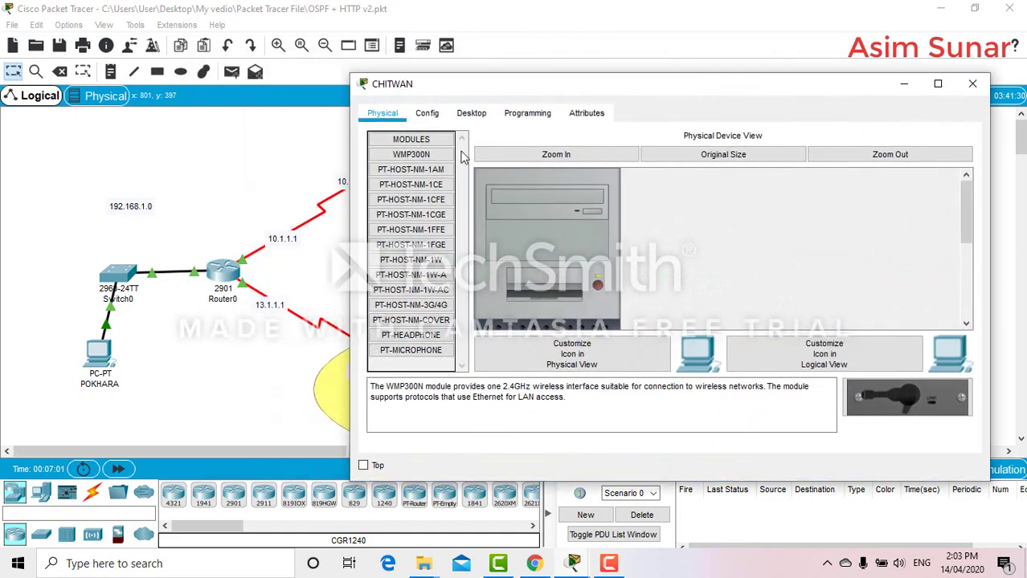
pyautogui.moveTo(351, 210); pyautogui.dragTo(571, 210)
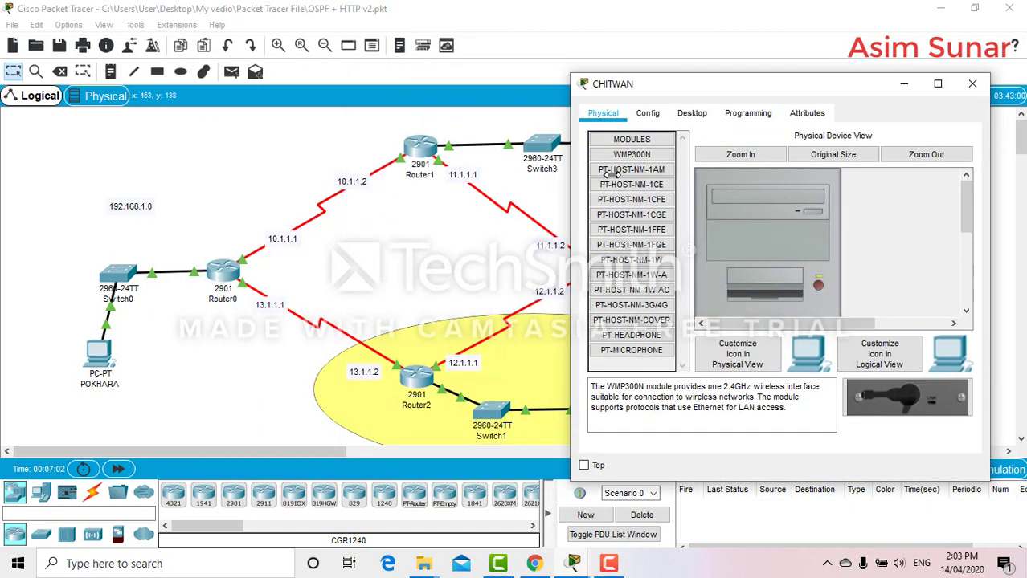
pyautogui.click(691, 113)
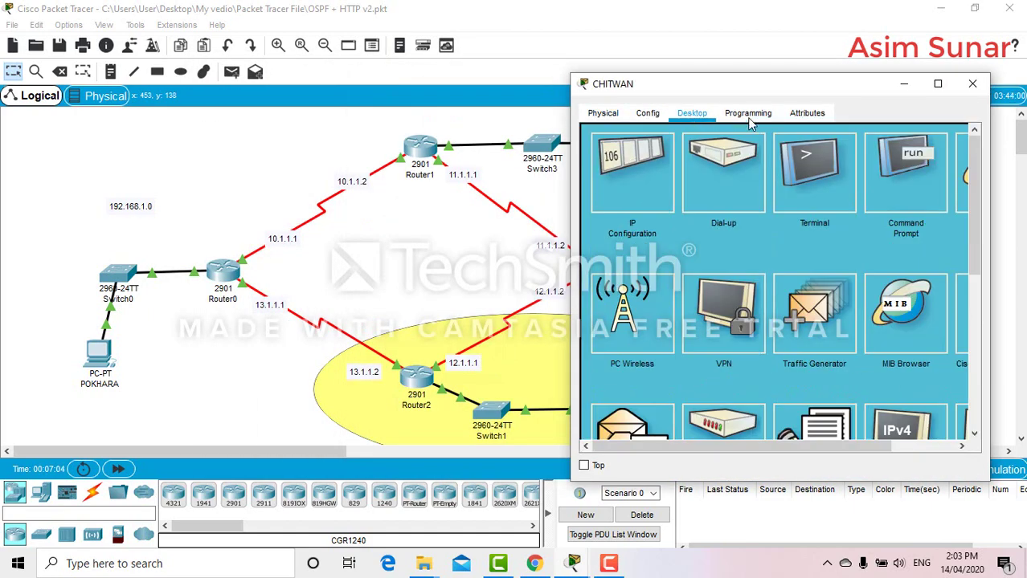
pyautogui.click(898, 178)
pyautogui.write('ping 192')
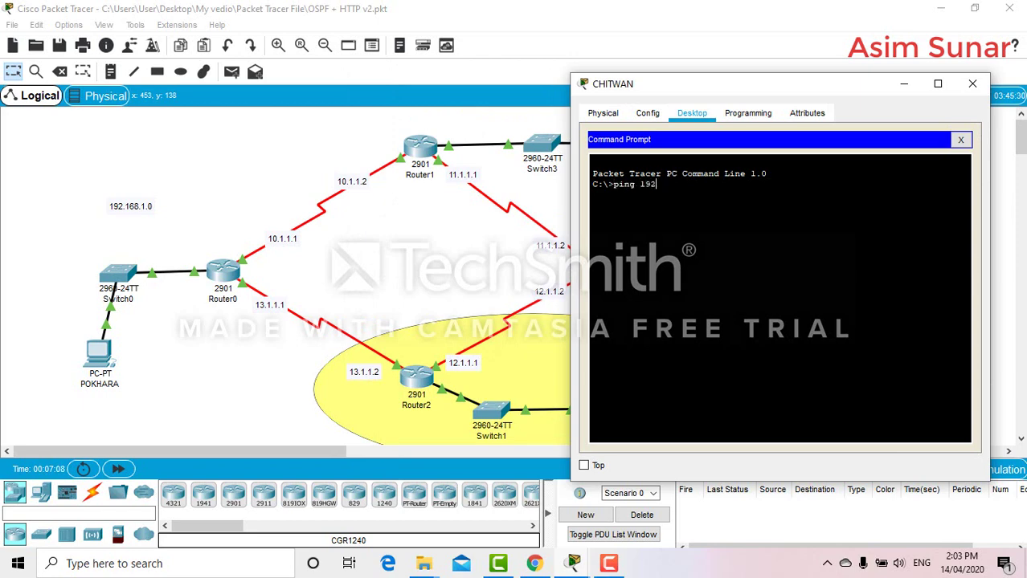
pyautogui.write('.168.1.1')
pyautogui.press('Return')
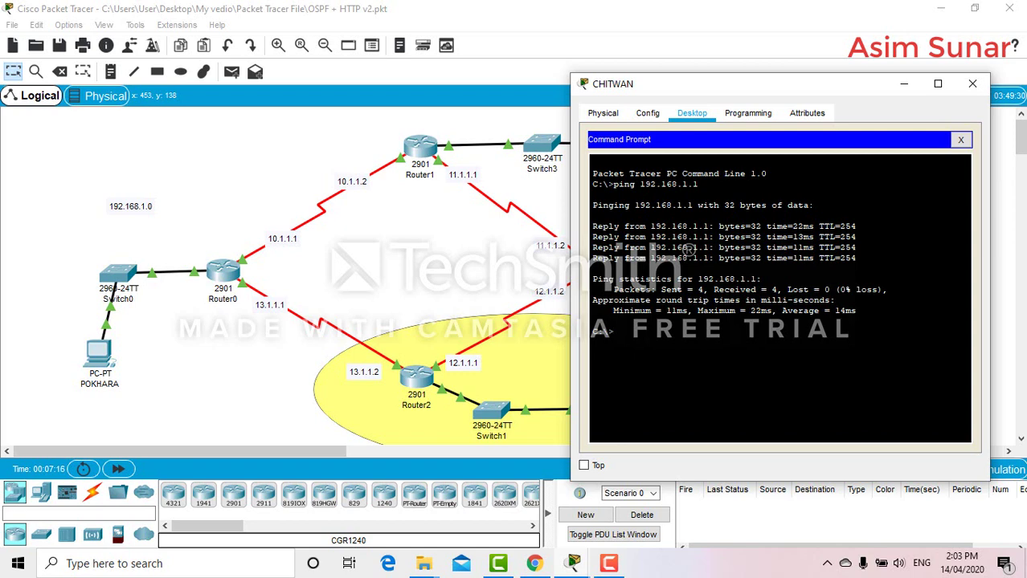
# Step: Ping 192.168.1.2 and then 13.1.1.1 from CHITWAN by editing the recalled command
pyautogui.press('Up')
pyautogui.press('BackSpace')
pyautogui.write('2.168.1.2')
pyautogui.press('Return')
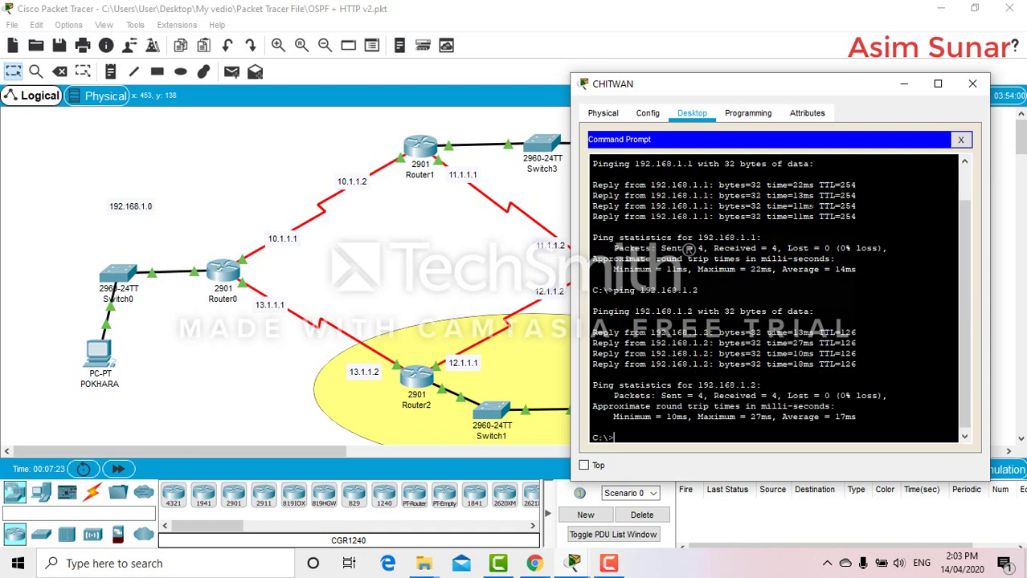
pyautogui.press('Up')
pyautogui.press('BackSpace')
pyautogui.press('BackSpace')
pyautogui.press('BackSpace')
pyautogui.press('BackSpace')
pyautogui.press('BackSpace')
pyautogui.press('BackSpace')
pyautogui.press('BackSpace')
pyautogui.press('BackSpace')
pyautogui.press('BackSpace')
pyautogui.press('BackSpace')
pyautogui.press('BackSpace')
pyautogui.write('13.1.1.1')
pyautogui.press('Return')
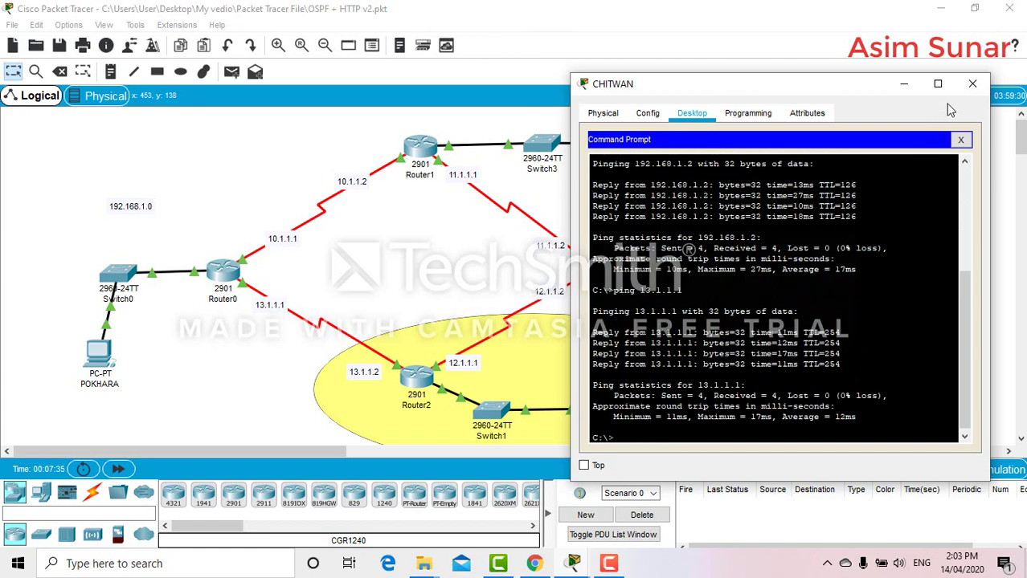
# Step: Close CHITWAN and put Router2's CLI into global configuration mode with en and conf t
pyautogui.click(970, 95)
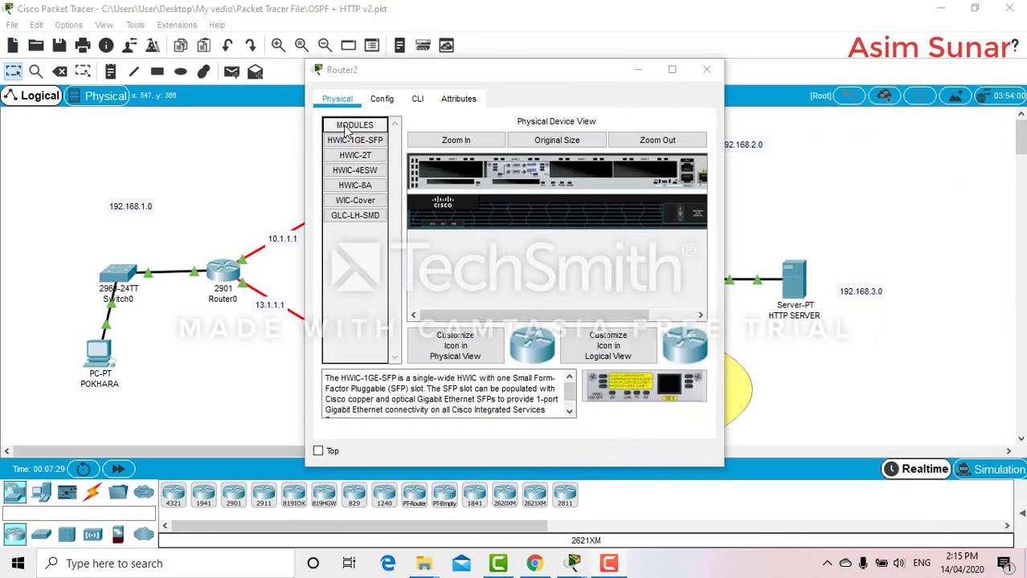
pyautogui.click(416, 100)
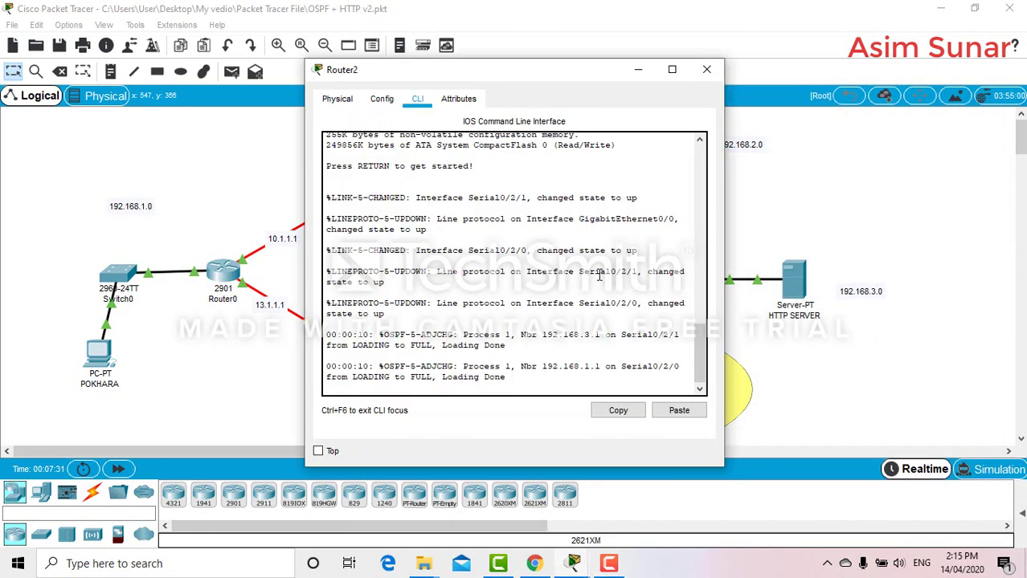
pyautogui.moveTo(551, 90); pyautogui.dragTo(820, 101)
pyautogui.press('Return')
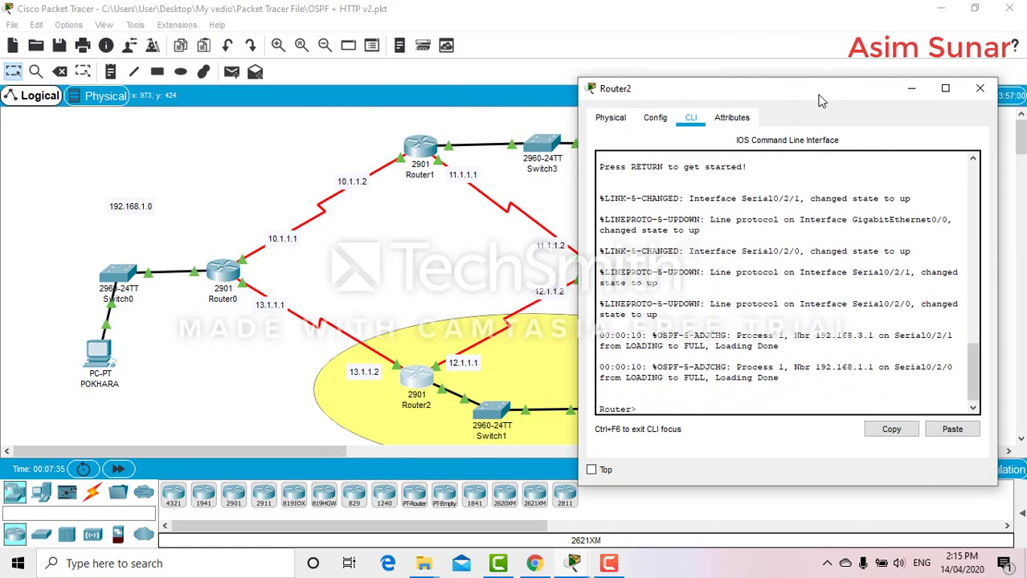
pyautogui.write('en')
pyautogui.press('Return')
pyautogui.write('conf')
pyautogui.write(' t')
pyautogui.press('Return')
# Step: Add 'access-list 101 deny icmp host 192.168.4.2 host 192.168.1.2' and start a 'permit icmp any any' line
pyautogui.write('access-list 101')
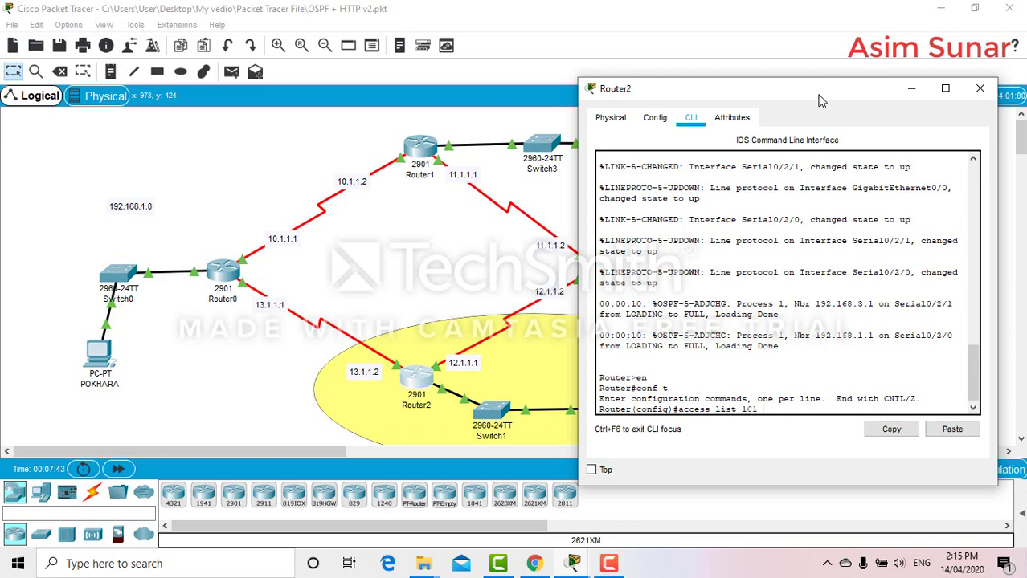
pyautogui.write(' ?')
pyautogui.write(' deny ?')
pyautogui.write('icmp')
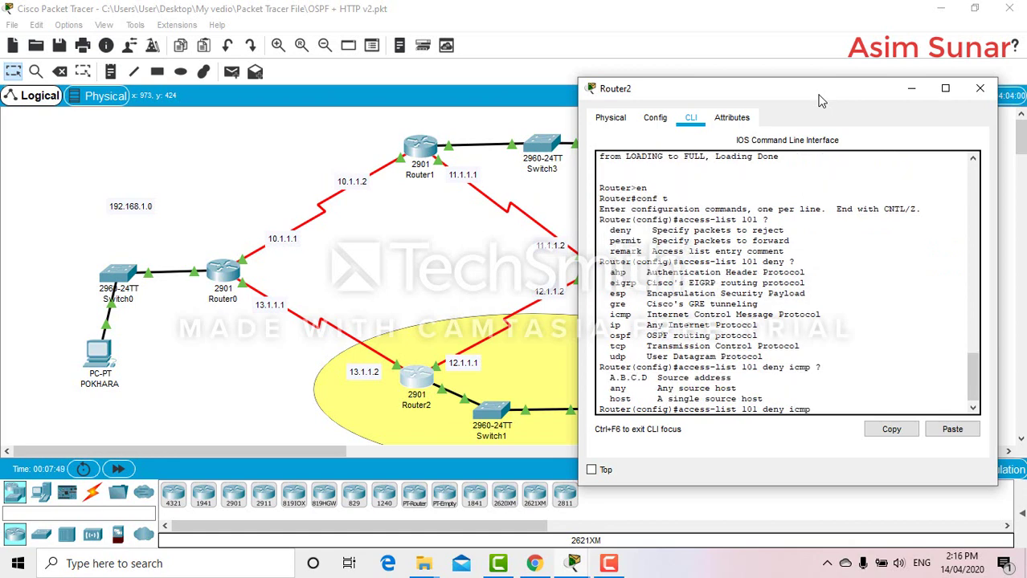
pyautogui.write(' ?host 192.168.4')
pyautogui.write('.2')
pyautogui.write('?')
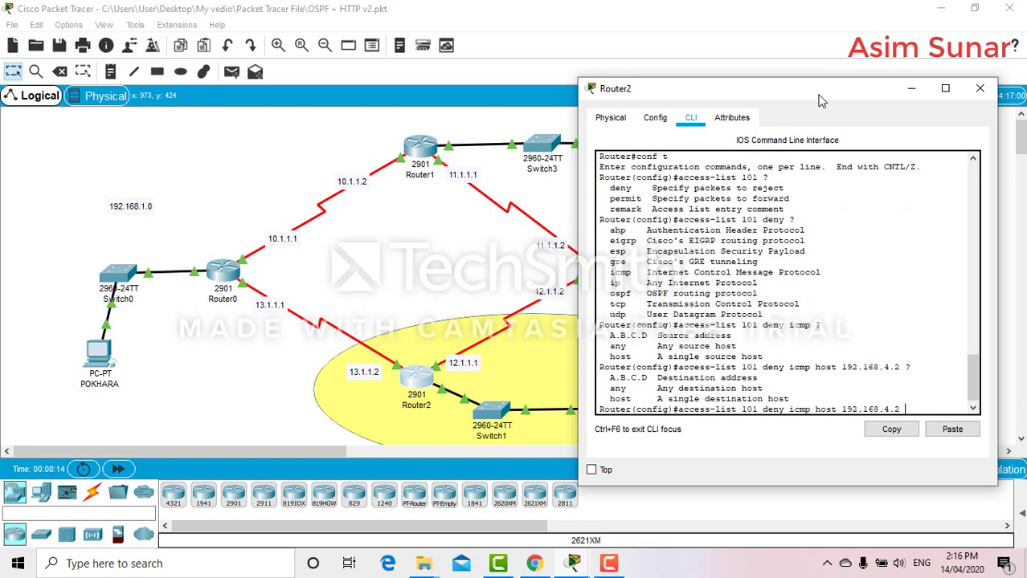
pyautogui.write('host')
pyautogui.write('192.168.1.2')
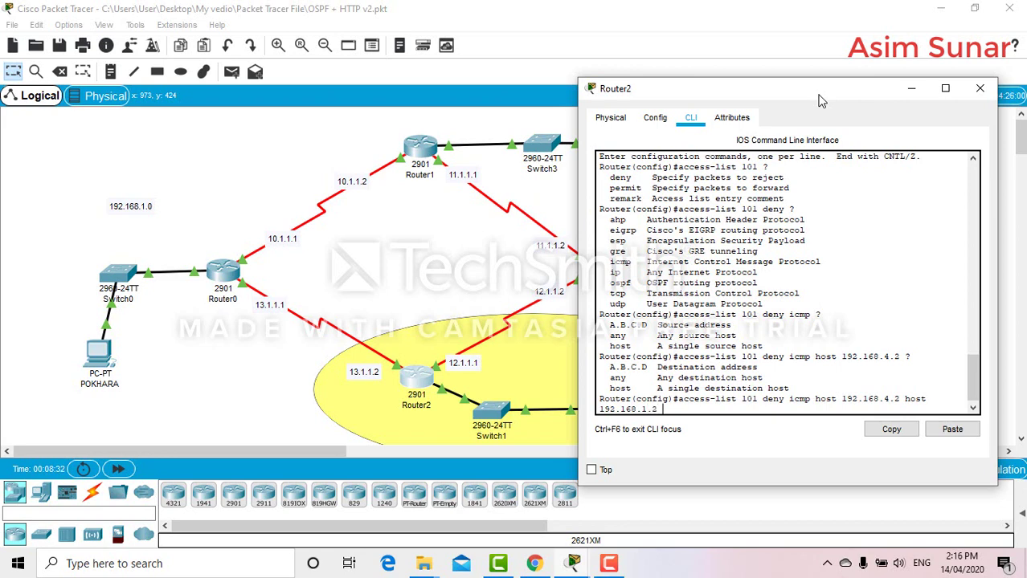
pyautogui.press('Return')
pyautogui.press('Up')
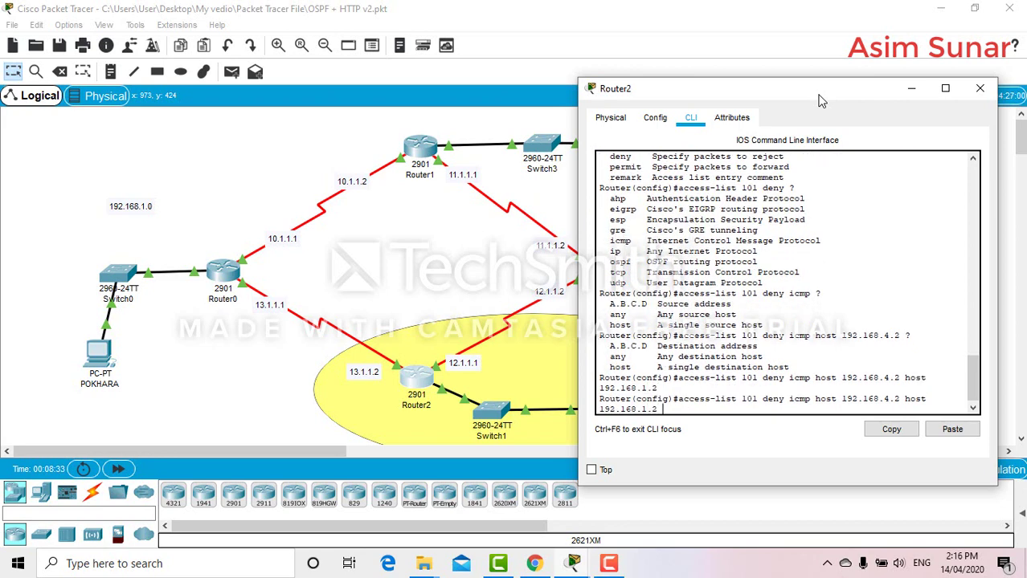
pyautogui.press('BackSpace')
pyautogui.press('BackSpace')
pyautogui.press('BackSpace')
pyautogui.press('BackSpace')
pyautogui.press('BackSpace')
pyautogui.press('BackSpace')
pyautogui.press('BackSpace')
pyautogui.press('BackSpace')
pyautogui.press('BackSpace')
pyautogui.press('BackSpace')
pyautogui.press('BackSpace')
pyautogui.press('BackSpace')
pyautogui.press('BackSpace')
pyautogui.press('BackSpace')
pyautogui.press('BackSpace')
pyautogui.press('BackSpace')
pyautogui.press('BackSpace')
pyautogui.press('BackSpace')
pyautogui.press('BackSpace')
pyautogui.press('BackSpace')
pyautogui.press('BackSpace')
pyautogui.press('BackSpace')
pyautogui.press('BackSpace')
pyautogui.press('BackSpace')
pyautogui.press('BackSpace')
pyautogui.press('BackSpace')
pyautogui.press('BackSpace')
pyautogui.press('BackSpace')
pyautogui.press('BackSpace')
pyautogui.press('BackSpace')
pyautogui.press('BackSpace')
pyautogui.press('BackSpace')
pyautogui.press('BackSpace')
pyautogui.press('BackSpace')
pyautogui.press('BackSpace')
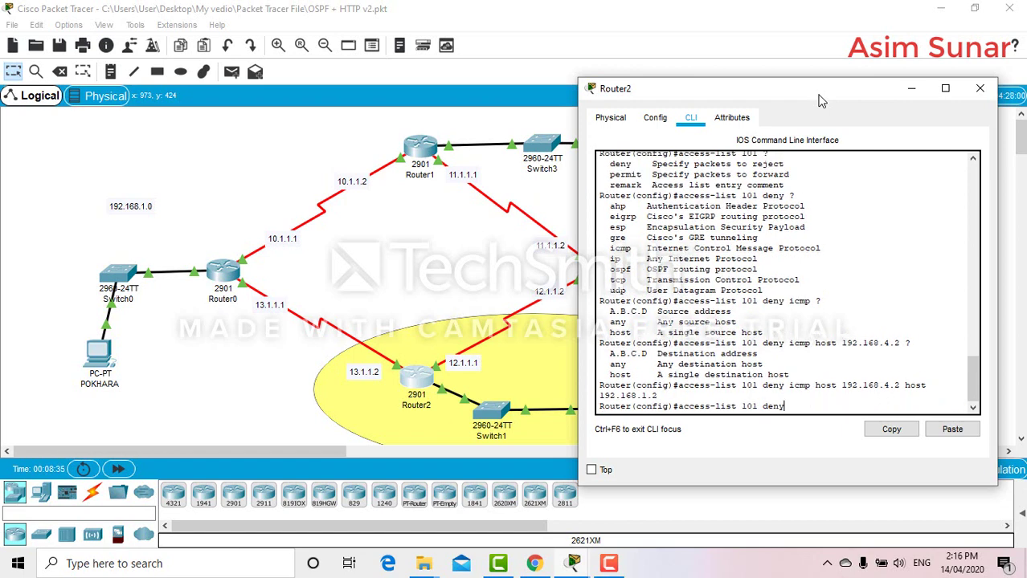
pyautogui.write('permit icmp any any')
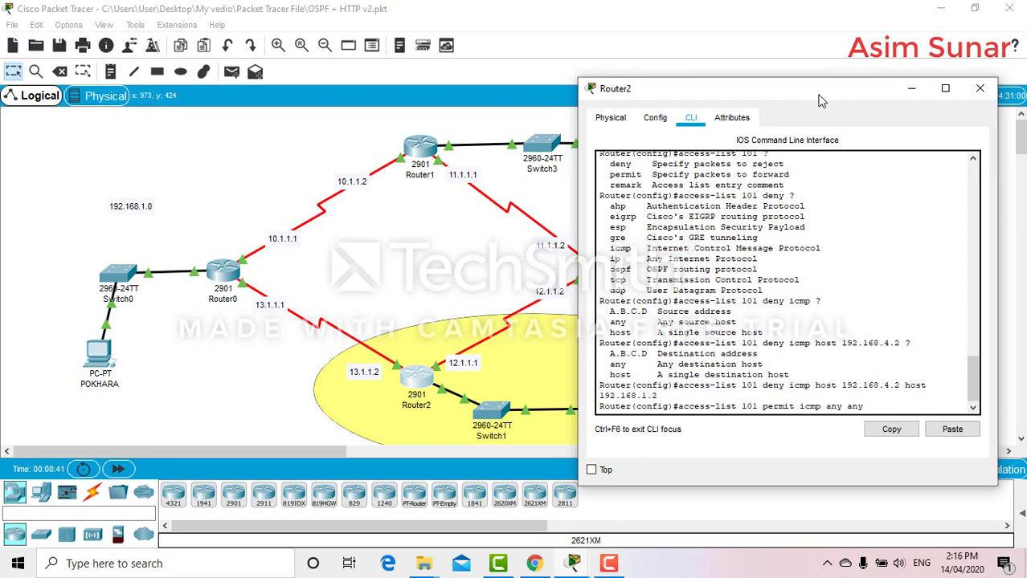
# Step: Submit 'permit icmp any any' and apply access list 101 inbound on interface g0/0
pyautogui.press('Return')
pyautogui.write('int g0/0')
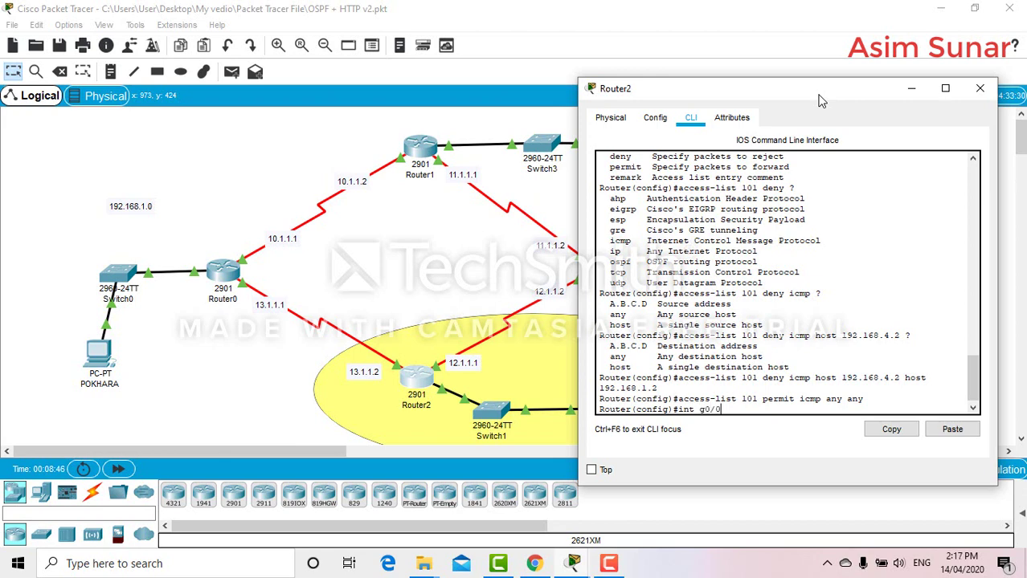
pyautogui.press('Return')
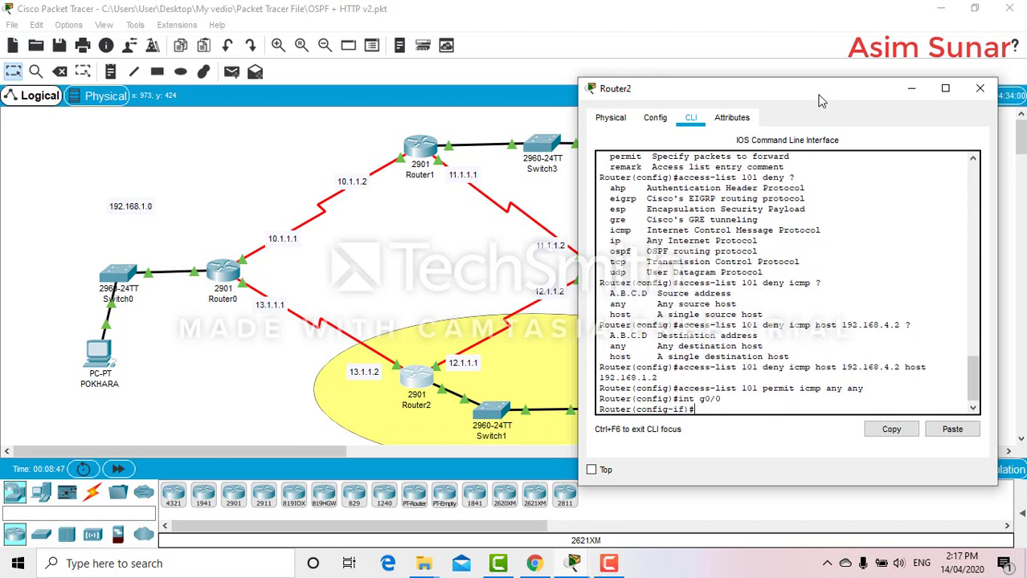
pyautogui.write('ip access-group 101 ')
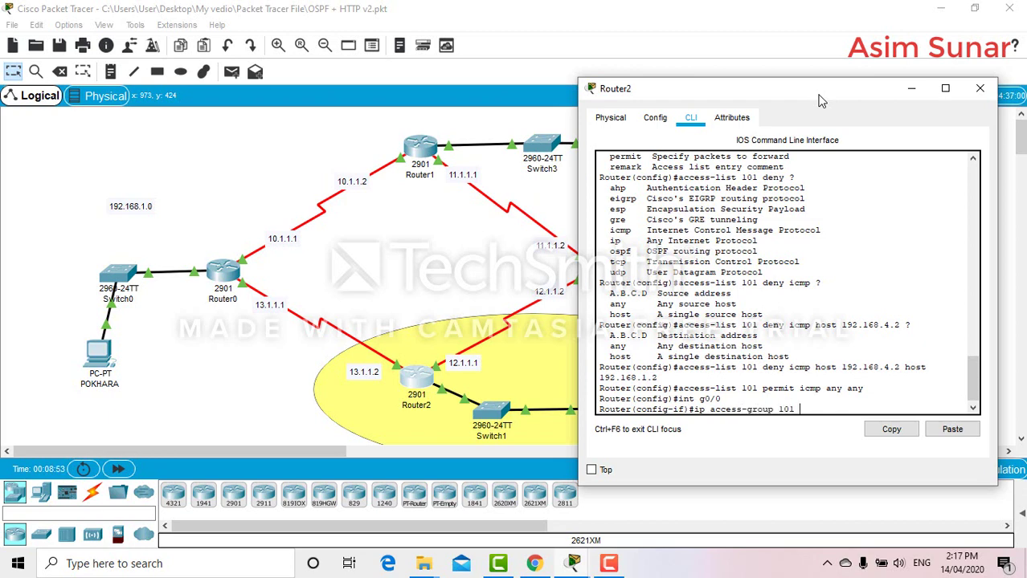
pyautogui.write('in')
pyautogui.press('Return')
# Step: Leave configuration mode with 'end' and save the running configuration with 'wr'
pyautogui.write('end')
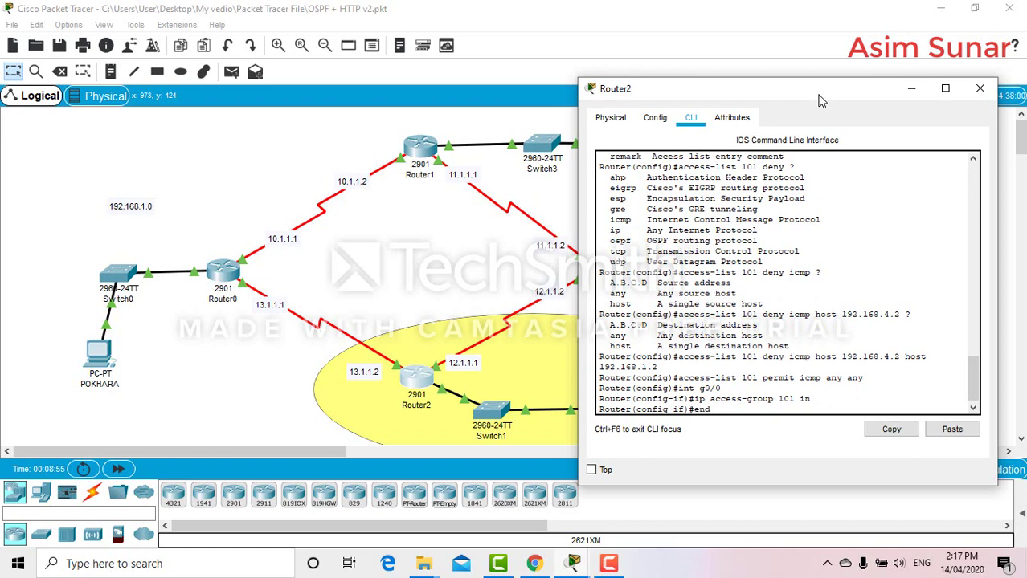
pyautogui.press('Return')
pyautogui.write('emn')
pyautogui.press('BackSpace')
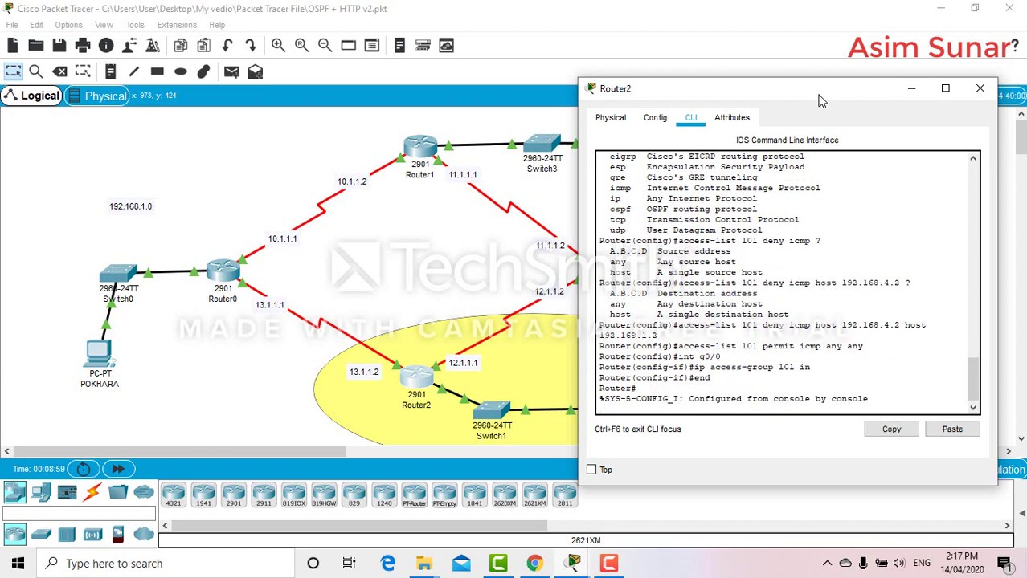
pyautogui.write('wr')
pyautogui.press('Return')
# Step: Close Router2 and rerun 'ping 192.168.1.2' from CHITWAN, which now returns destination host unreachable
pyautogui.click(980, 89)
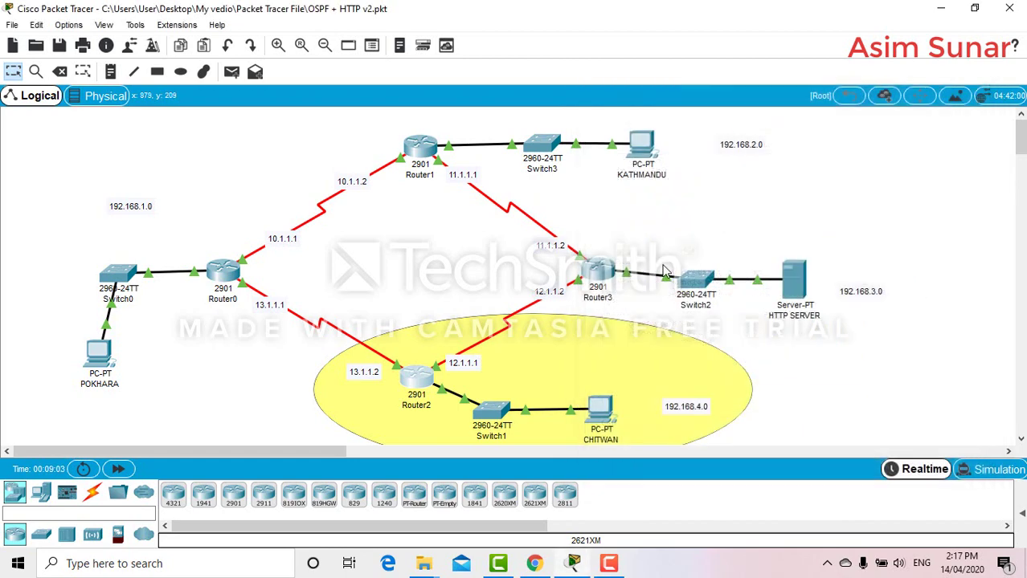
pyautogui.click(600, 411)
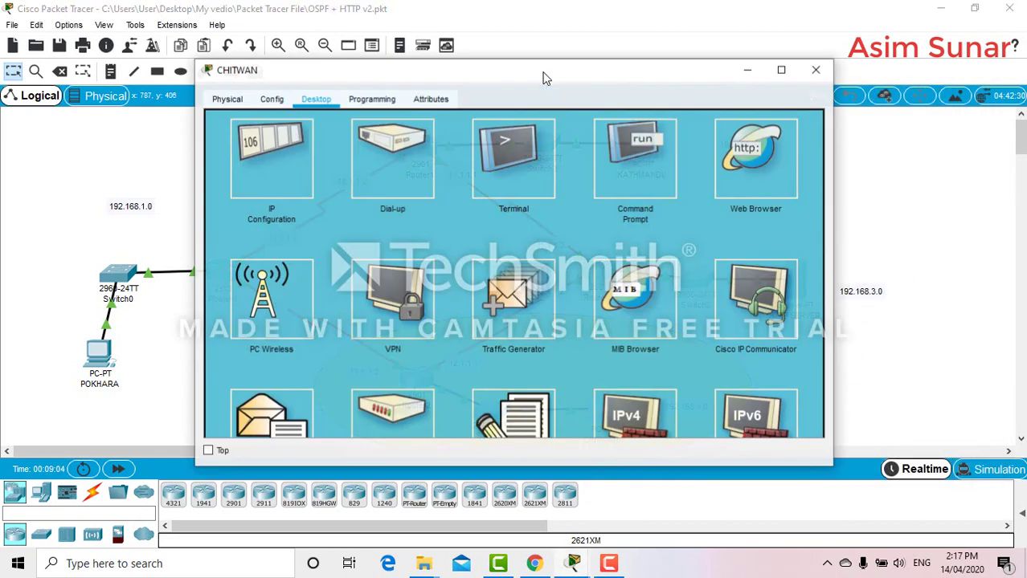
pyautogui.moveTo(543, 76); pyautogui.dragTo(786, 75)
pyautogui.click(900, 177)
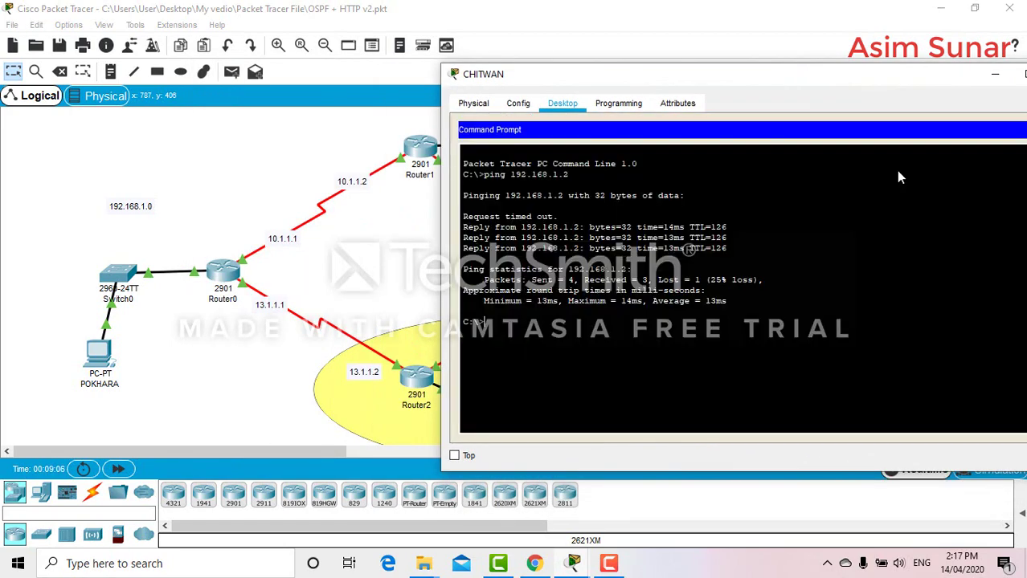
pyautogui.press('Up')
pyautogui.press('Return')
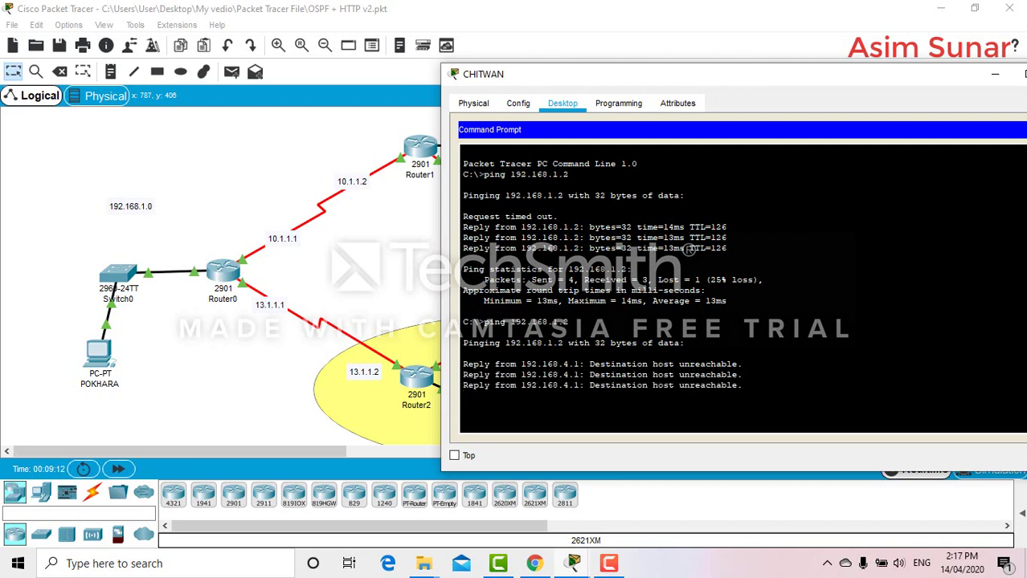
pyautogui.moveTo(593, 83); pyautogui.dragTo(449, 81)
# Step: Rerun pings from CHITWAN: 192.168.1.2 fails, while 192.168.1.1 and 13.1.1.1 reply
pyautogui.click(928, 73)
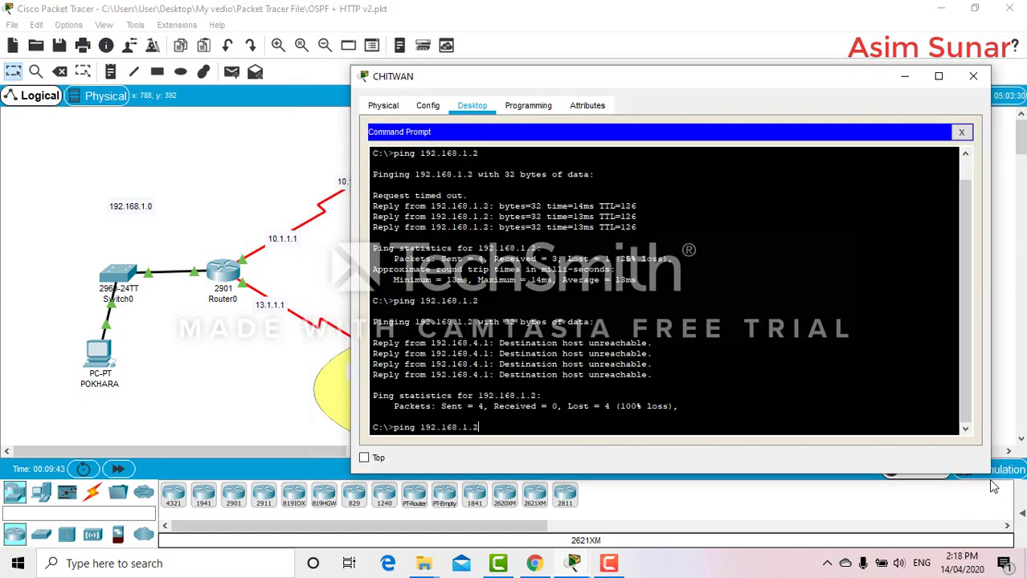
pyautogui.press('Return')
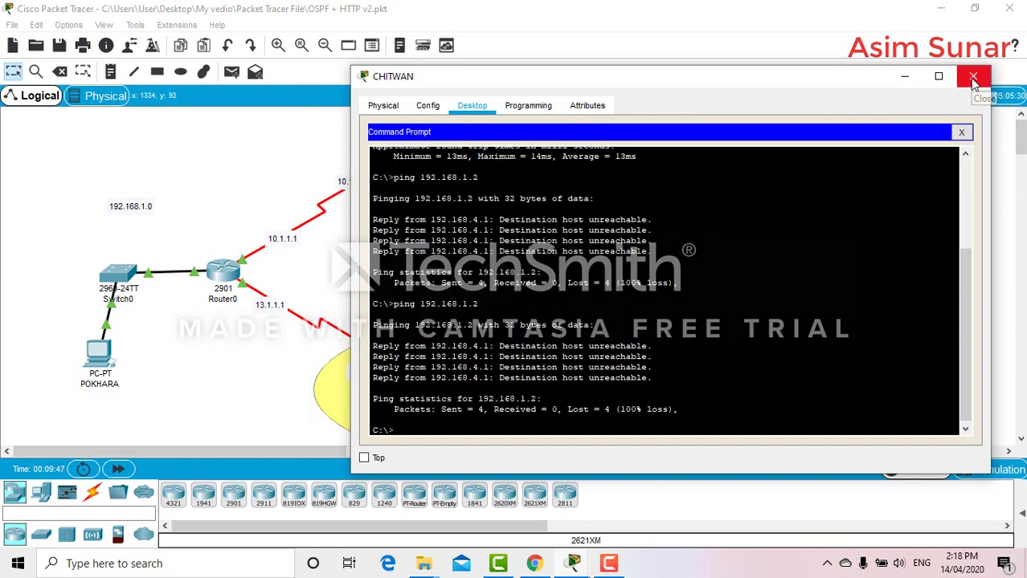
pyautogui.press('Up')
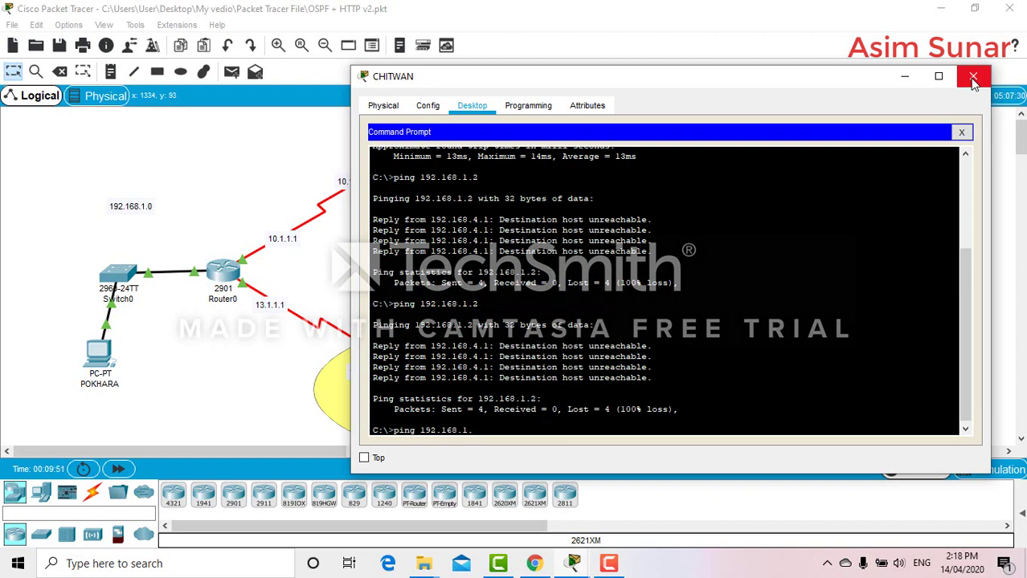
pyautogui.press('Return')
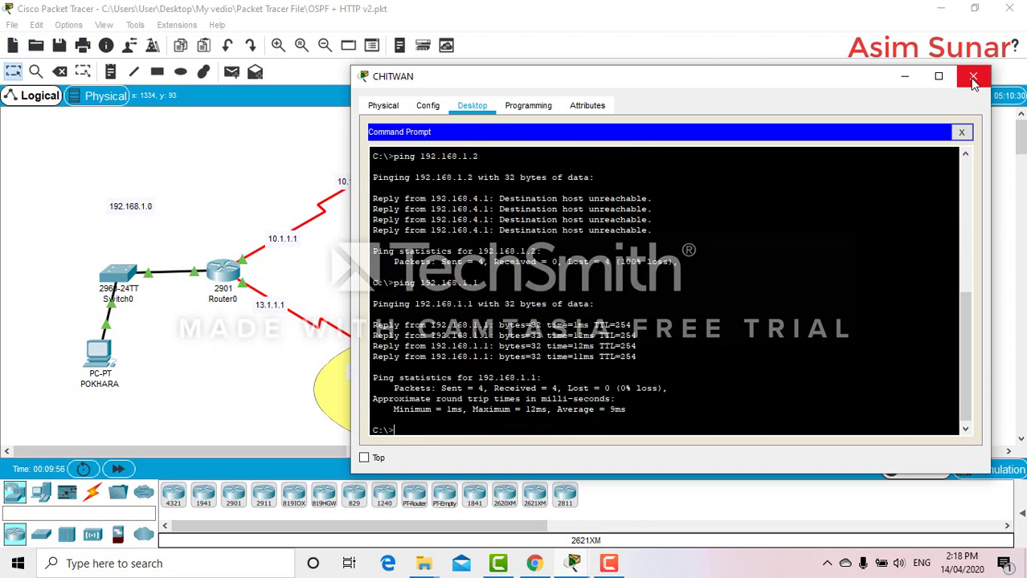
pyautogui.press('Up')
pyautogui.press('BackSpace')
pyautogui.press('BackSpace')
pyautogui.press('BackSpace')
pyautogui.press('BackSpace')
pyautogui.press('BackSpace')
pyautogui.press('BackSpace')
pyautogui.press('BackSpace')
pyautogui.press('BackSpace')
pyautogui.press('BackSpace')
pyautogui.press('BackSpace')
pyautogui.press('BackSpace')
pyautogui.write('13.1.1.1')
pyautogui.press('Return')
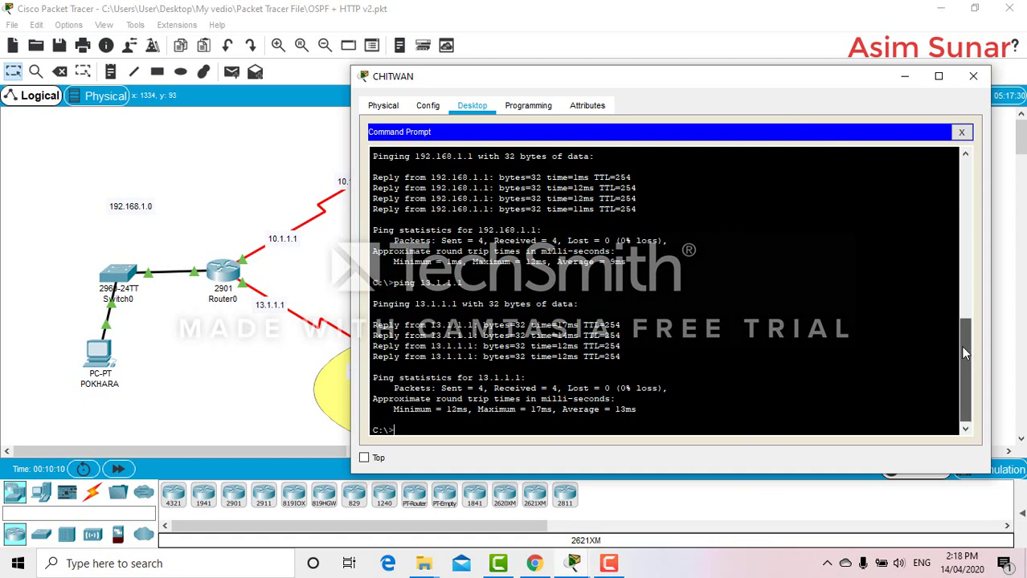
# Step: Close CHITWAN and reopen Router2's command line
pyautogui.moveTo(964, 354)
pyautogui.mouseDown()
pyautogui.moveTo(965, 319)
pyautogui.moveTo(968, 346)
pyautogui.mouseUp()
pyautogui.click(977, 83)
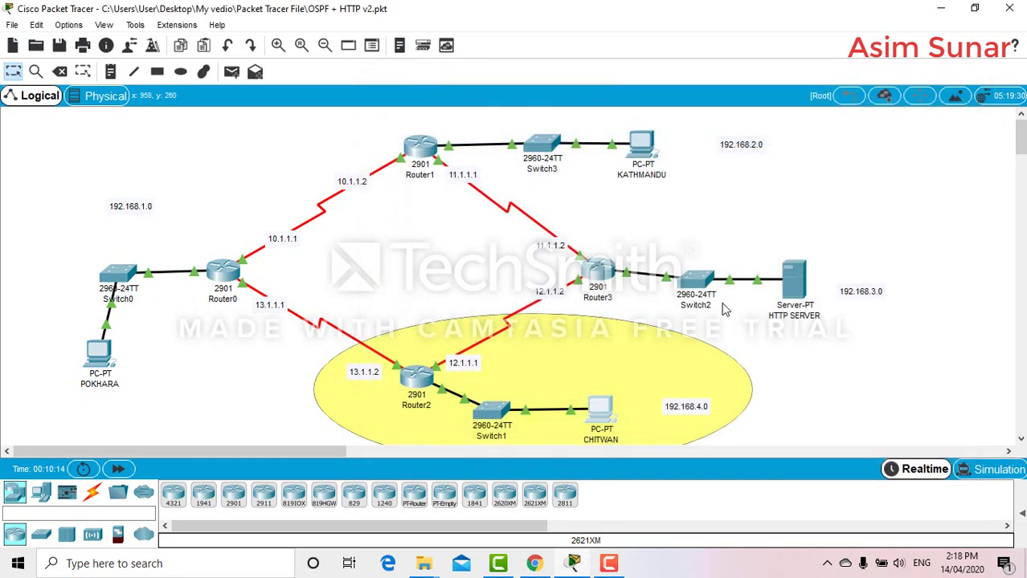
pyautogui.click(419, 376)
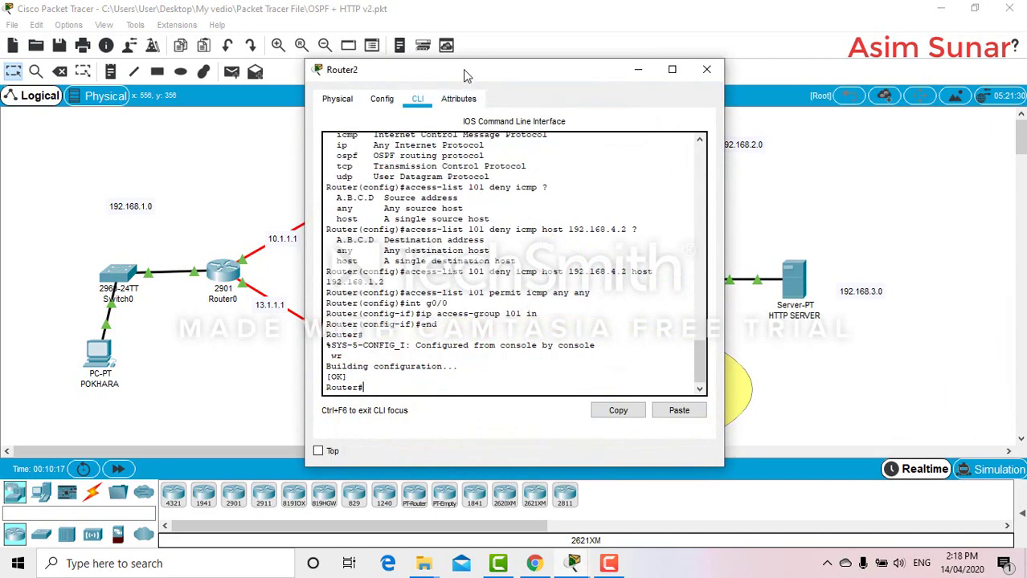
pyautogui.moveTo(463, 69); pyautogui.dragTo(706, 93)
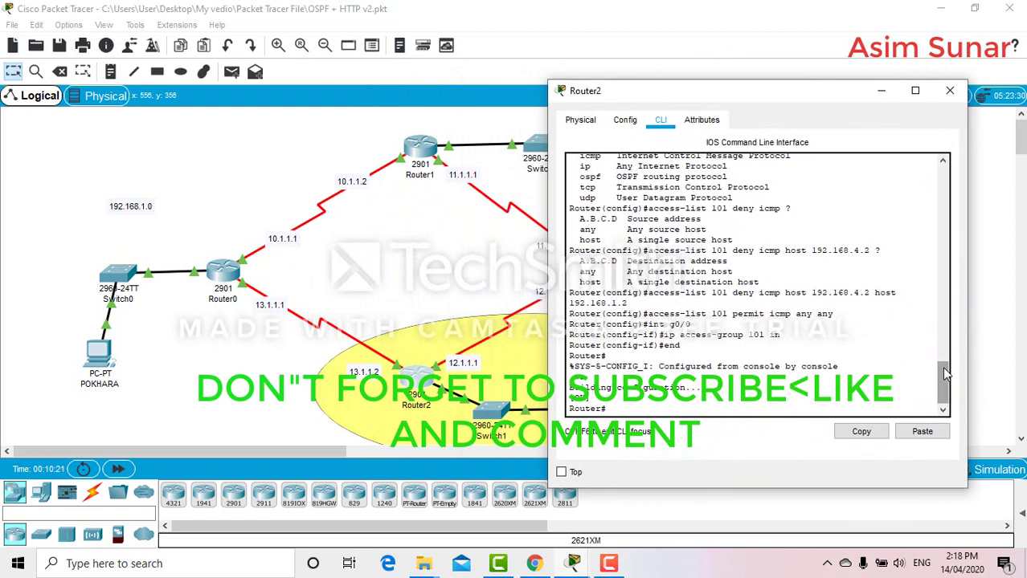
# Step: Highlight the deny rule's source 192.168.4.2 and destination 192.168.1.2 in Router2's CLI
pyautogui.moveTo(944, 372); pyautogui.dragTo(945, 375)
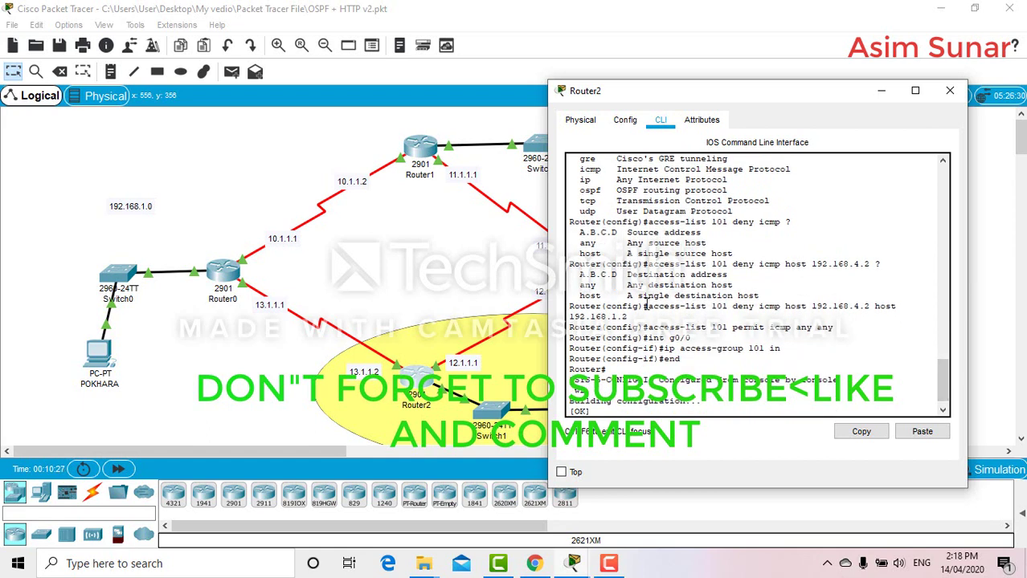
pyautogui.moveTo(649, 306); pyautogui.dragTo(872, 306)
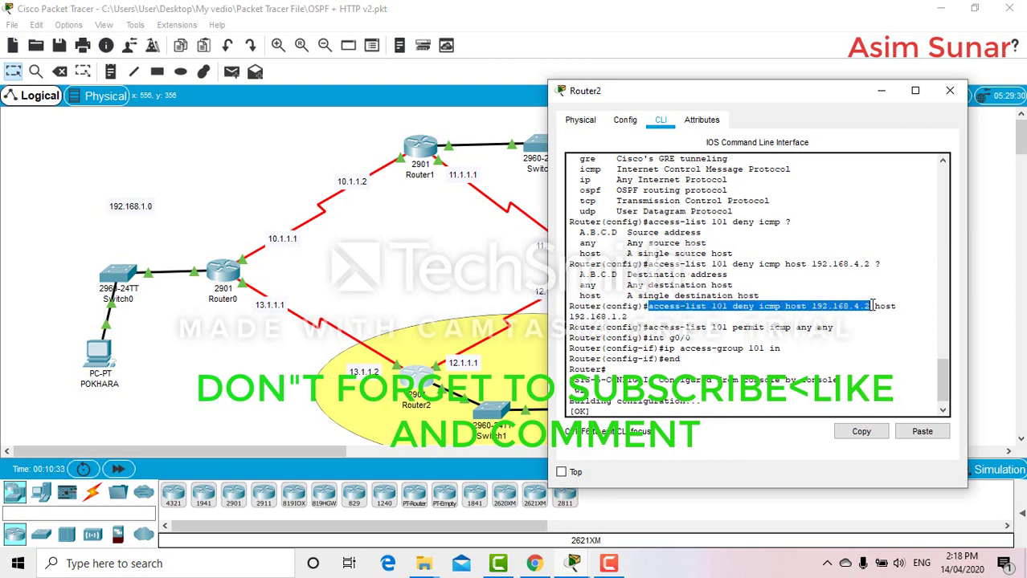
pyautogui.click(876, 306)
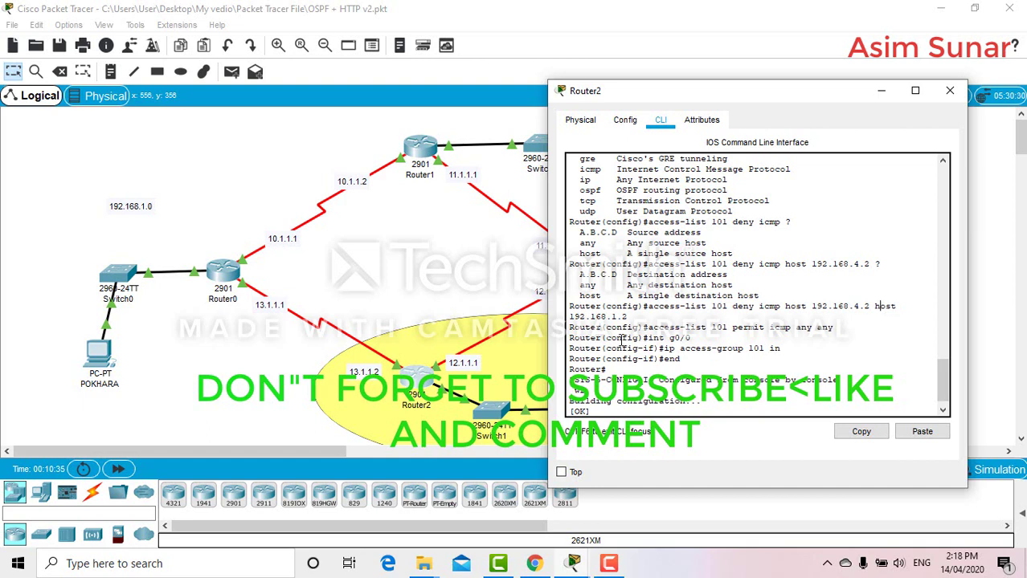
pyautogui.moveTo(632, 318); pyautogui.dragTo(571, 320)
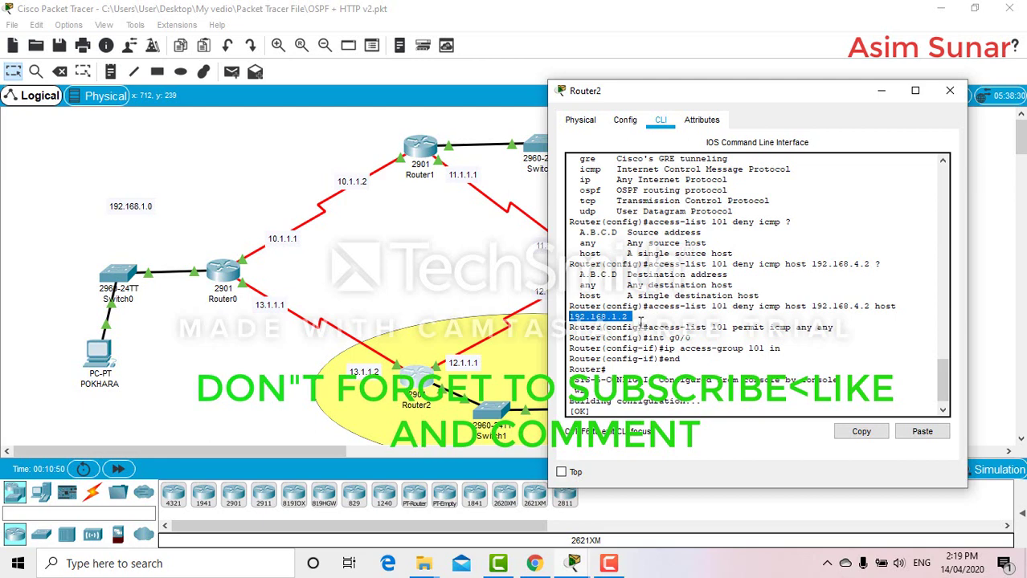
pyautogui.click(640, 322)
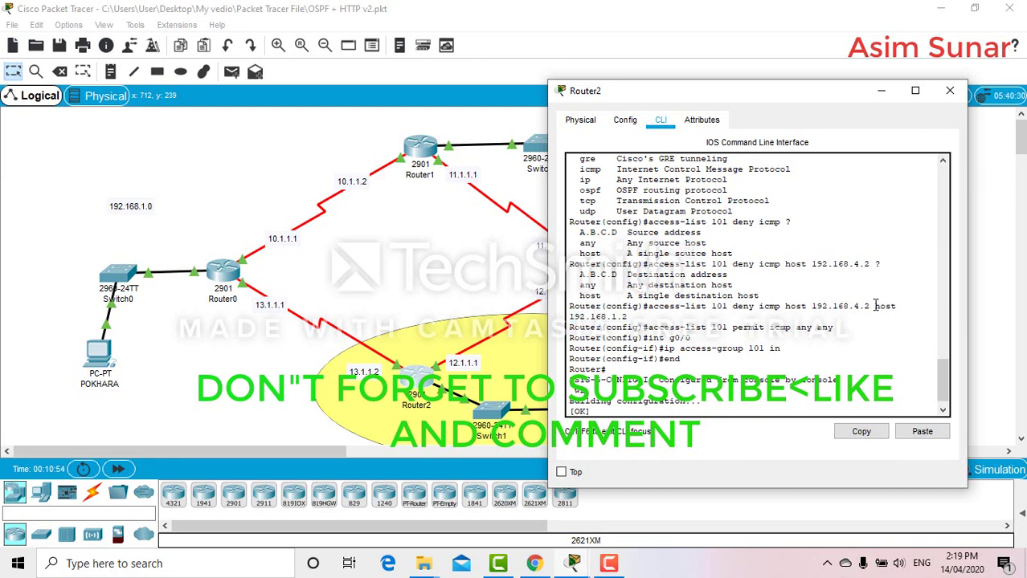
pyautogui.moveTo(870, 306); pyautogui.dragTo(568, 318)
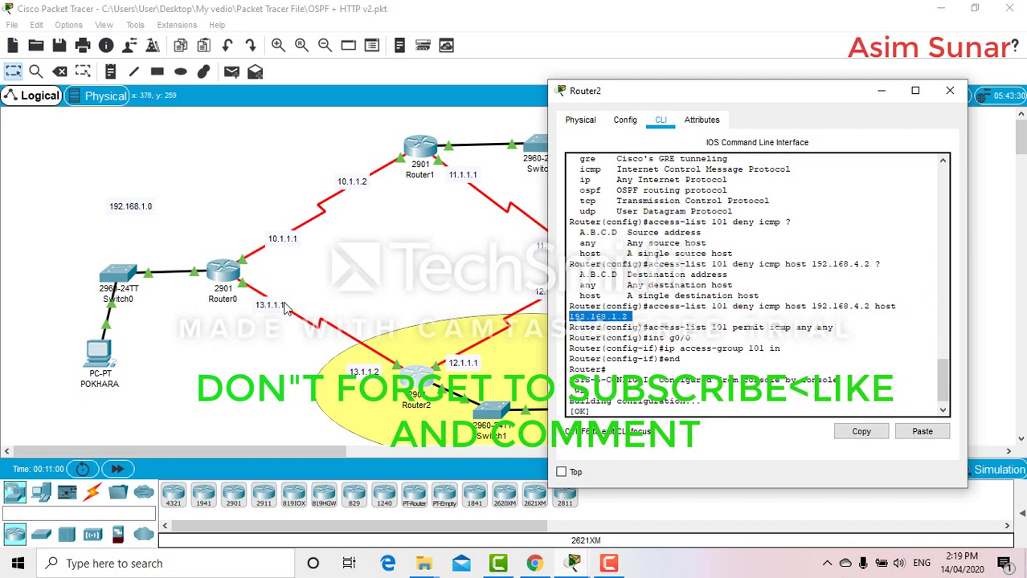
pyautogui.click(711, 320)
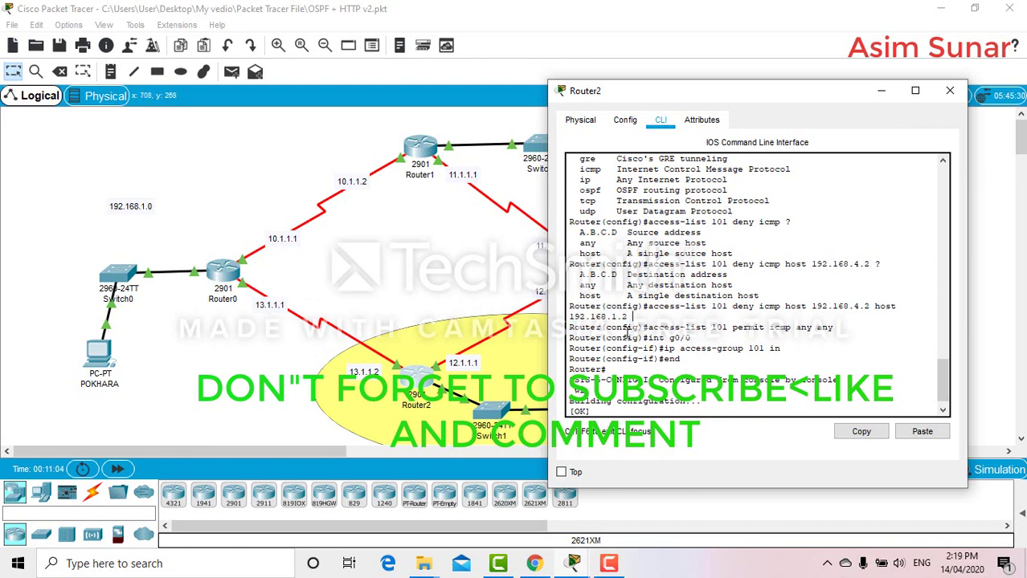
# Step: Highlight the remaining ACL commands, clear the selection and close Router2's window
pyautogui.moveTo(570, 327); pyautogui.dragTo(606, 370)
pyautogui.scroll(-1, 948, 393)
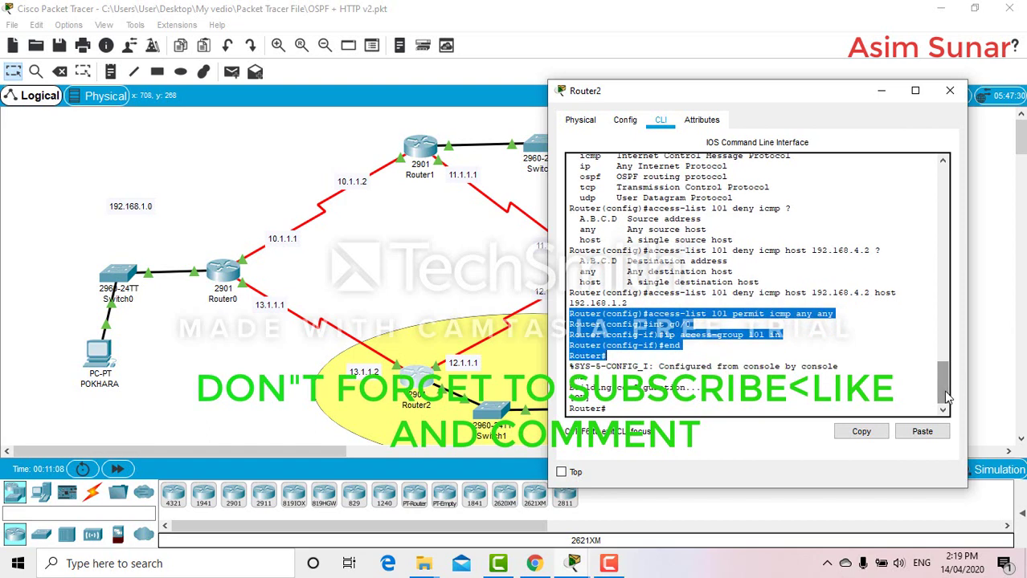
pyautogui.click(911, 236)
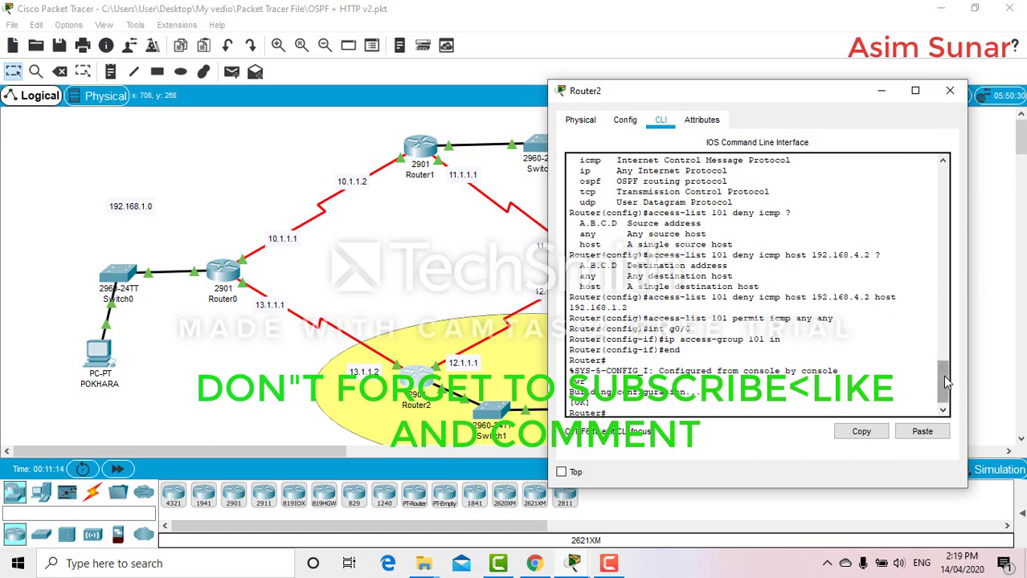
pyautogui.click(950, 90)
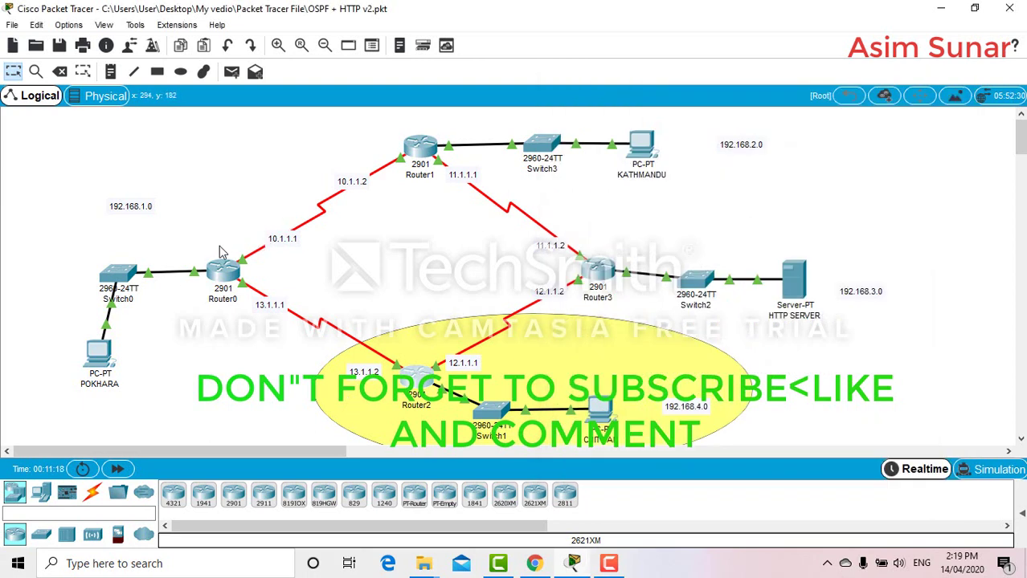